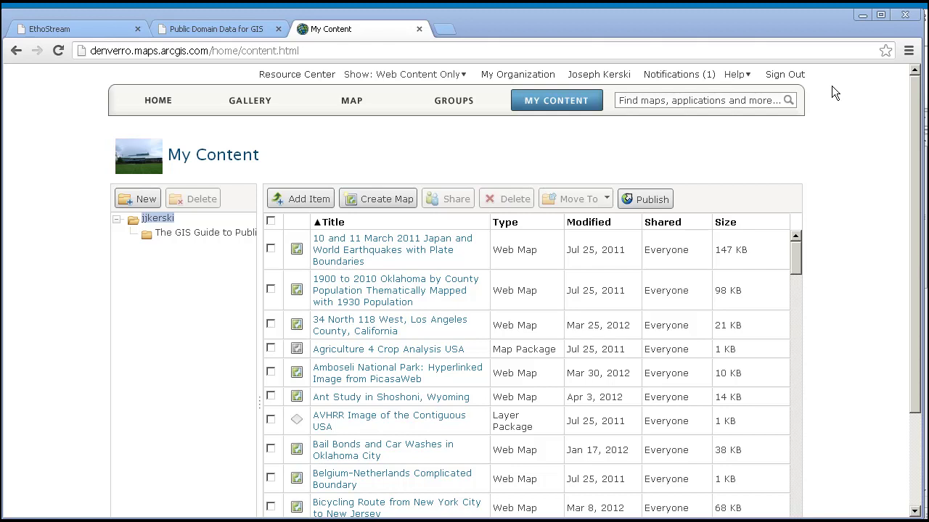
- Search the site's content for 'by point'
{"action": "left_click", "coordinate": [774, 101]}
{"action": "type", "text": "by point"}
{"action": "key", "text": "Return"}
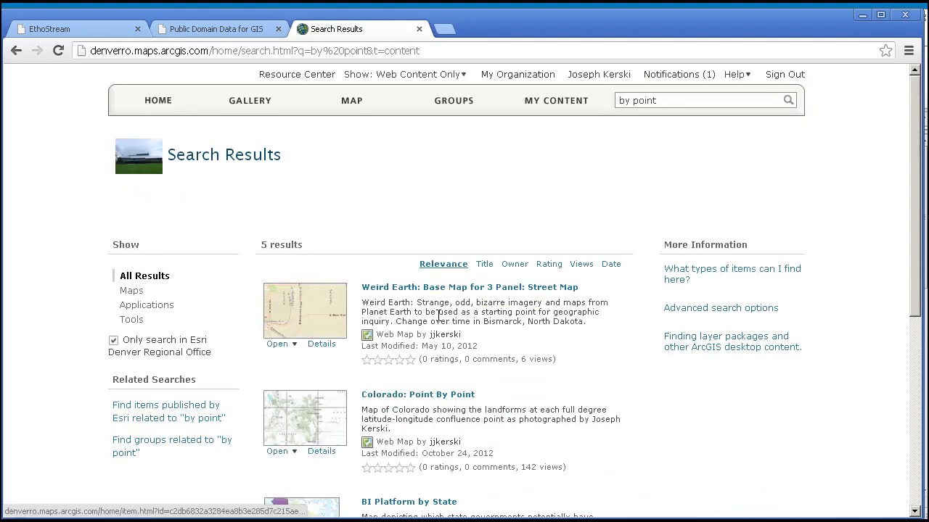
- Open Colorado: Point By Point in the ArcGIS.com map viewer
{"action": "scroll", "coordinate": [508, 377], "scroll_direction": "down", "scroll_amount": 1}
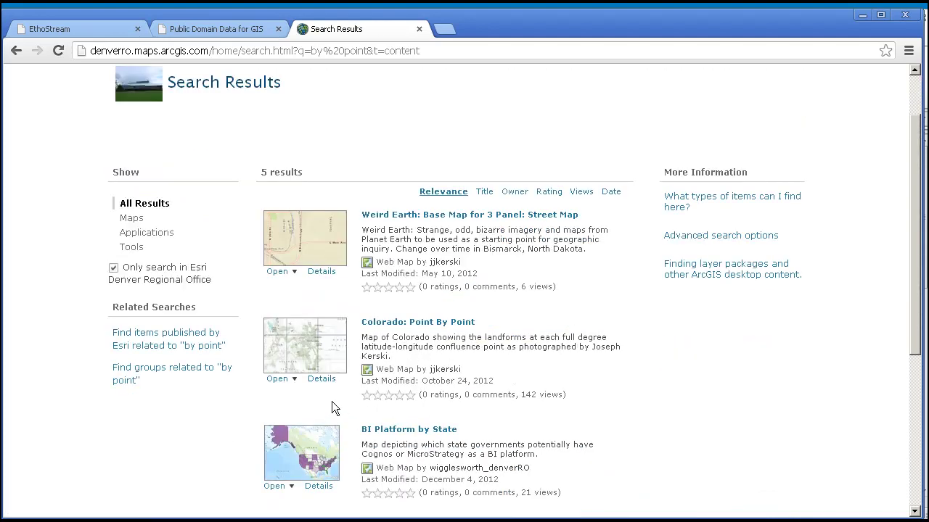
{"action": "left_click", "coordinate": [296, 378]}
{"action": "left_click", "coordinate": [298, 392]}
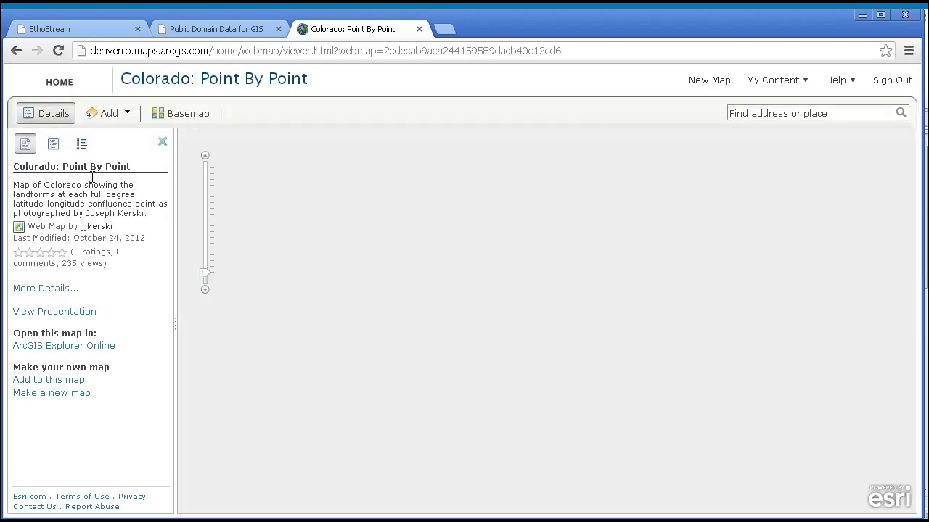
- Show the Colorado map's legend panel
{"action": "left_click", "coordinate": [82, 144]}
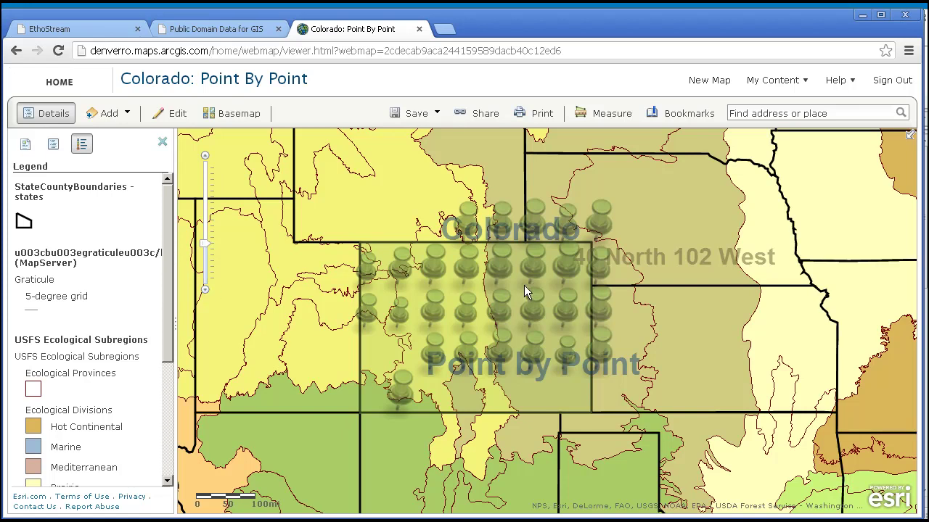
{"action": "scroll", "coordinate": [163, 376], "scroll_direction": "down", "scroll_amount": 3}
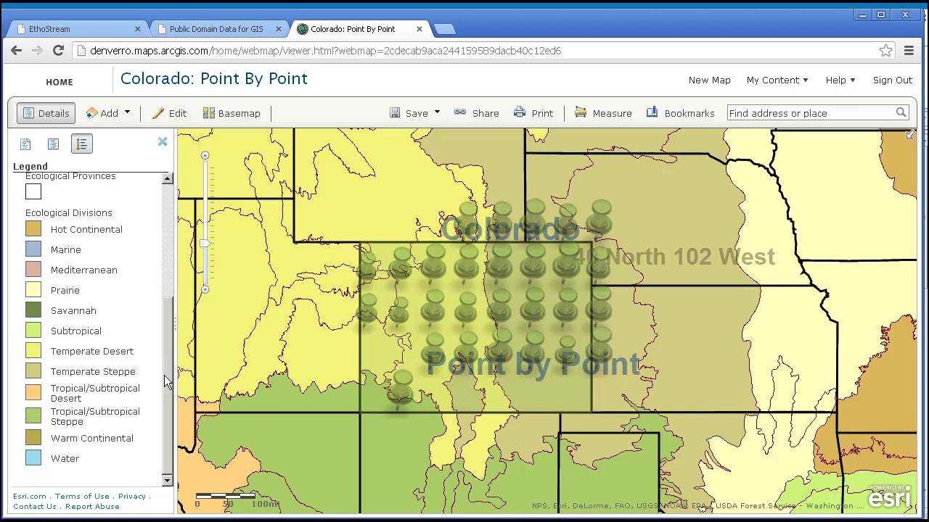
{"action": "scroll", "coordinate": [166, 383], "scroll_direction": "up", "scroll_amount": 2}
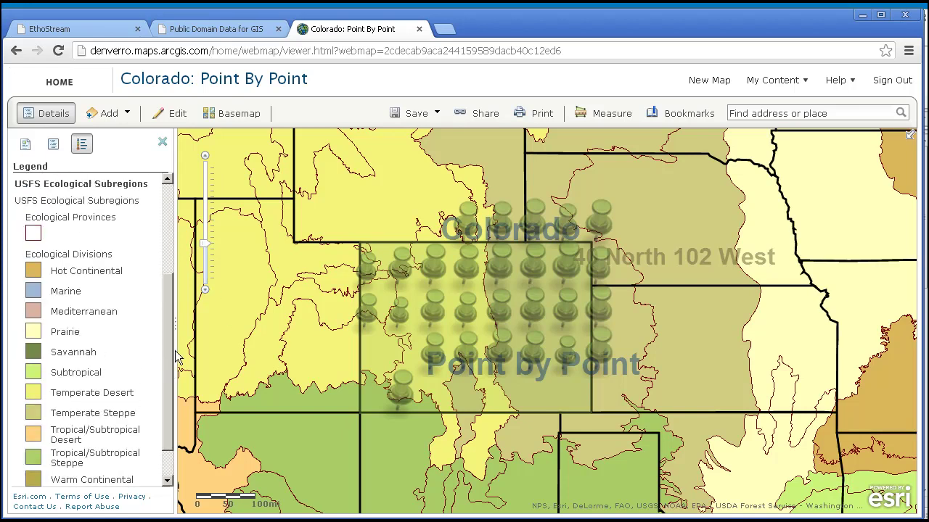
- Preview photos at 41N 102W, 41N 106W, 39N 107W and 39N 109W, then return to My Content
{"action": "left_click", "coordinate": [602, 254]}
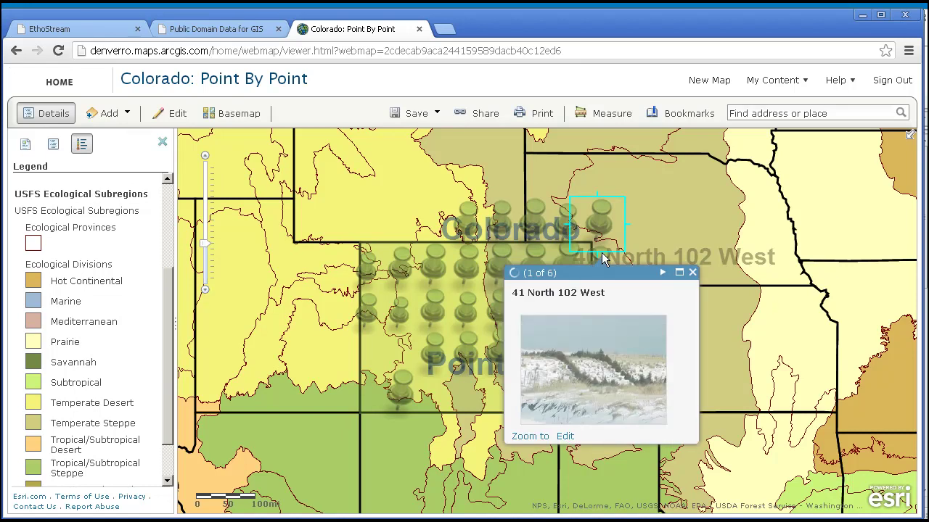
{"action": "left_click", "coordinate": [466, 254]}
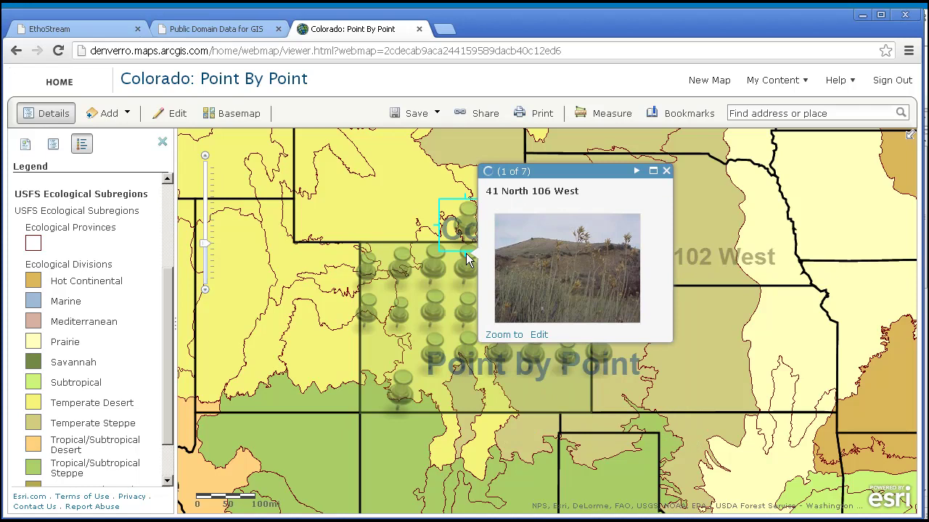
{"action": "left_click", "coordinate": [434, 299]}
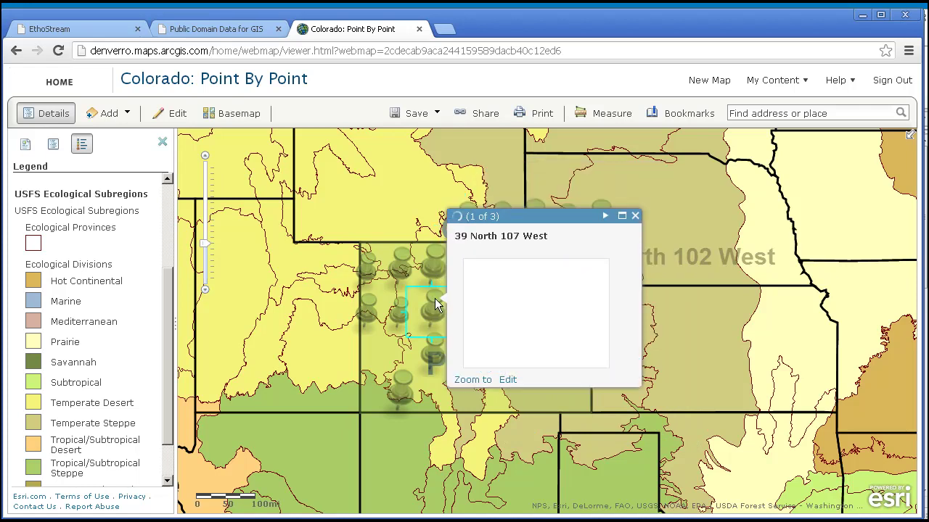
{"action": "left_click", "coordinate": [366, 305]}
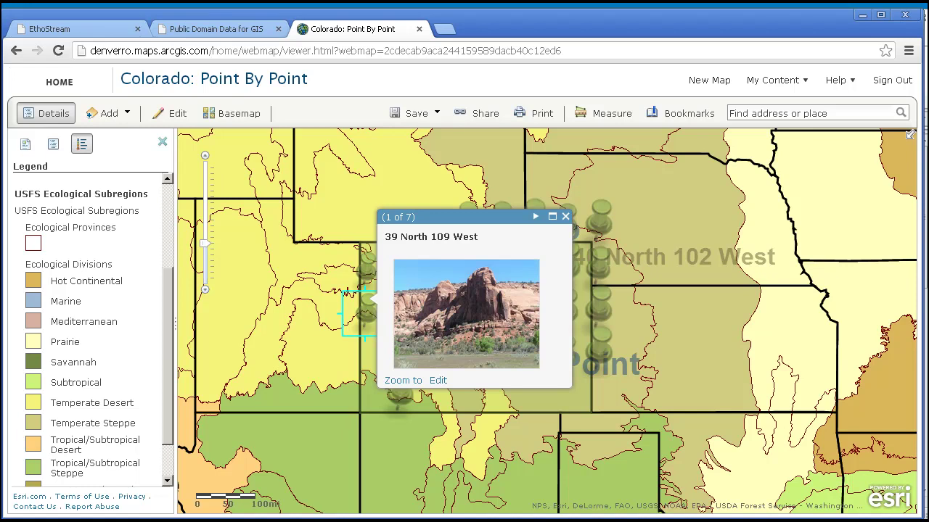
{"action": "left_click", "coordinate": [766, 82]}
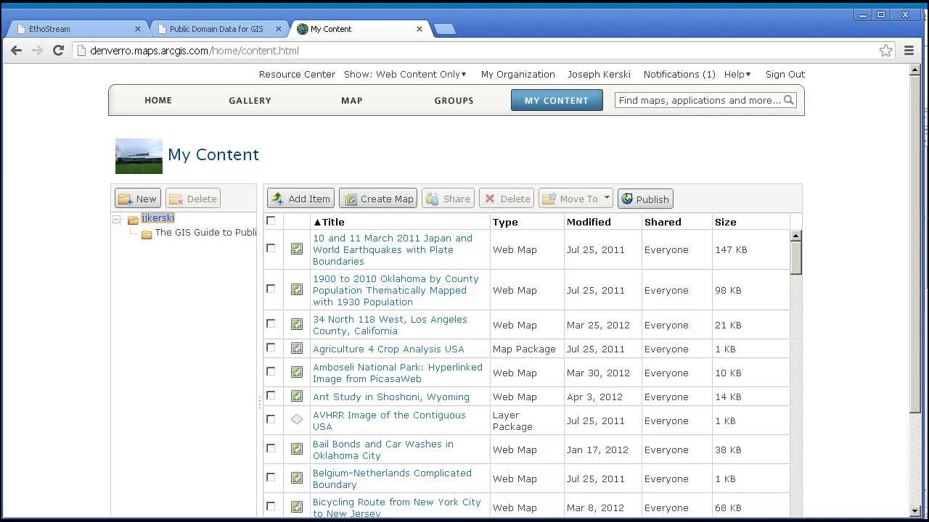
- Open the public arcgis.com home page in a new browser tab
{"action": "left_click", "coordinate": [444, 31]}
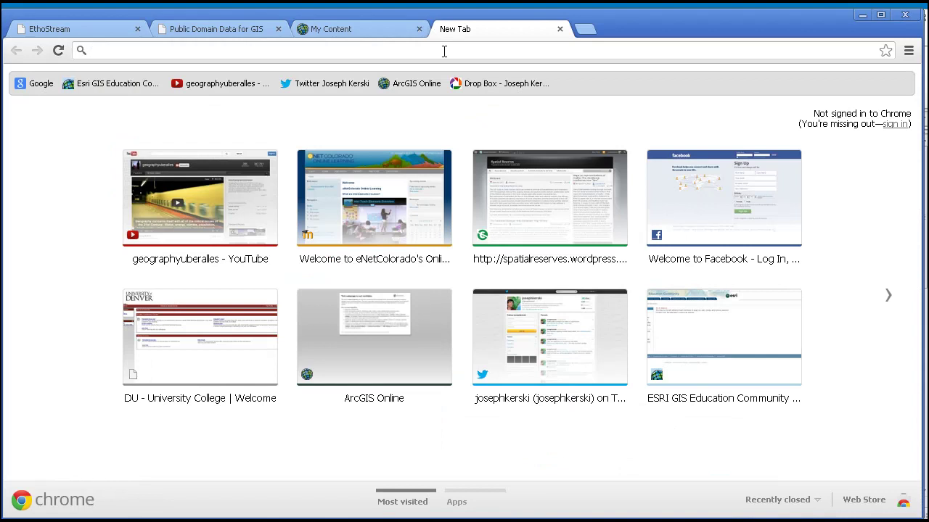
{"action": "type", "text": "ee"}
{"action": "key", "text": "BackSpace"}
{"action": "key", "text": "BackSpace"}
{"action": "type", "text": "e"}
{"action": "key", "text": "BackSpace"}
{"action": "type", "text": "arcgis.com/home/"}
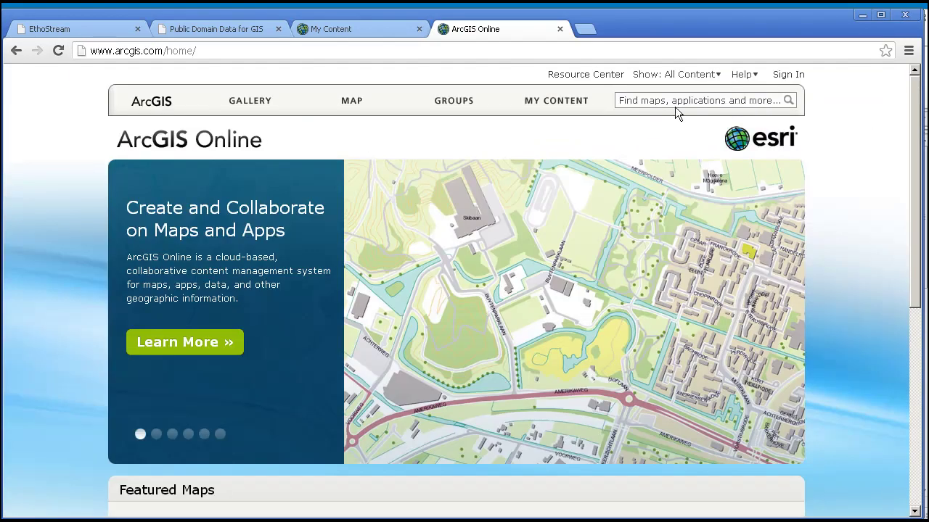
- Search the public site for 'by point' restricted to the author's owner username
{"action": "left_click", "coordinate": [655, 99]}
{"action": "type", "text": "by point owne"}
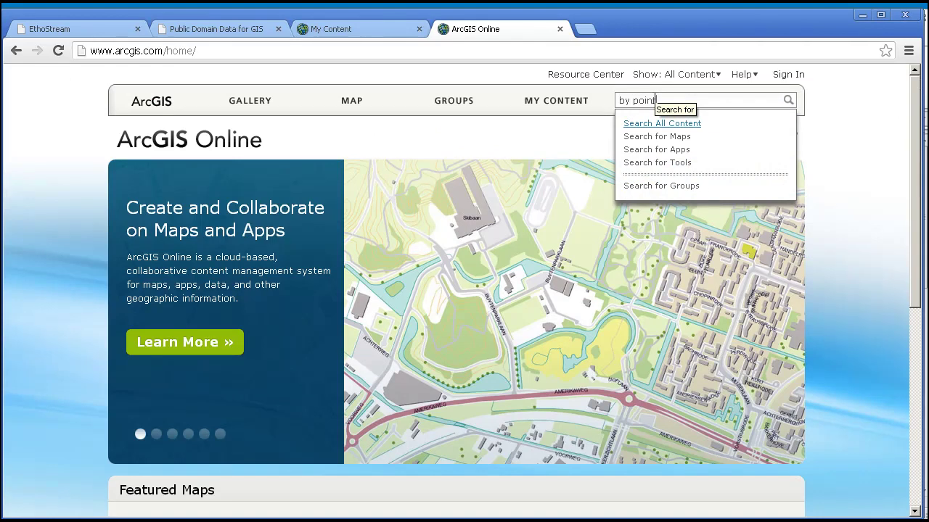
{"action": "type", "text": "r:jjkerski"}
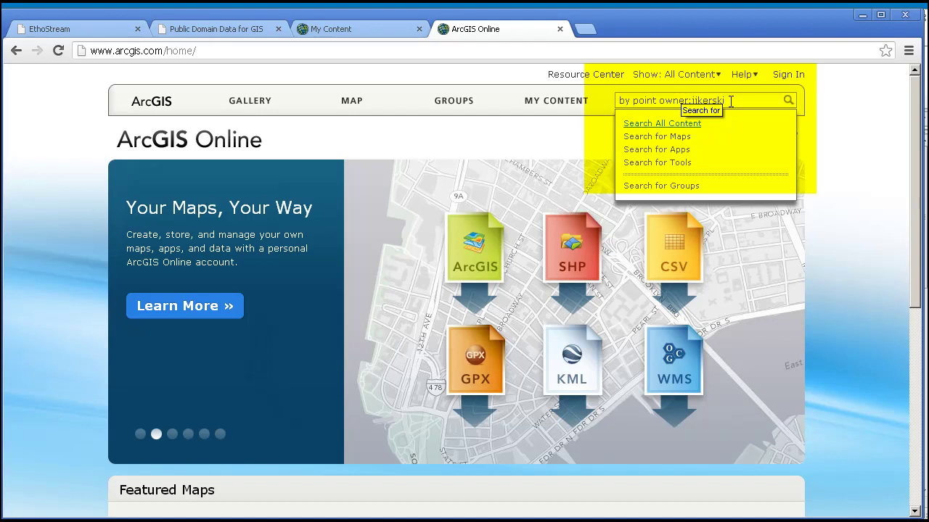
{"action": "key", "text": "Return"}
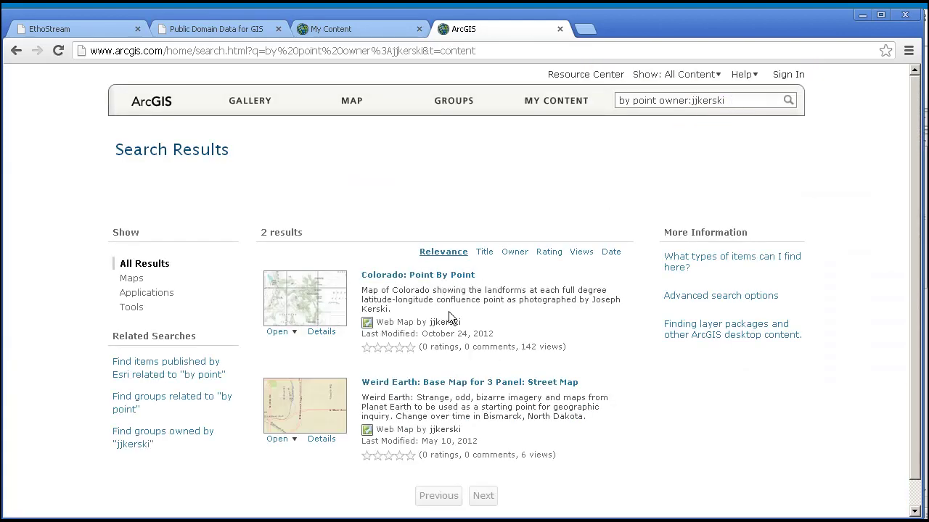
- Open the first result, Colorado: Point By Point, in the map viewer signed out, with its legend showing
{"action": "left_click", "coordinate": [290, 332]}
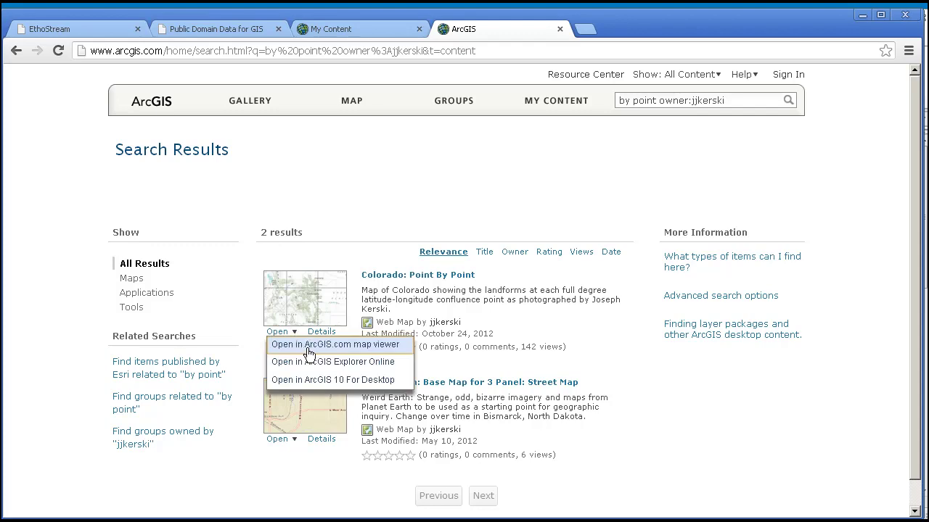
{"action": "left_click", "coordinate": [322, 345]}
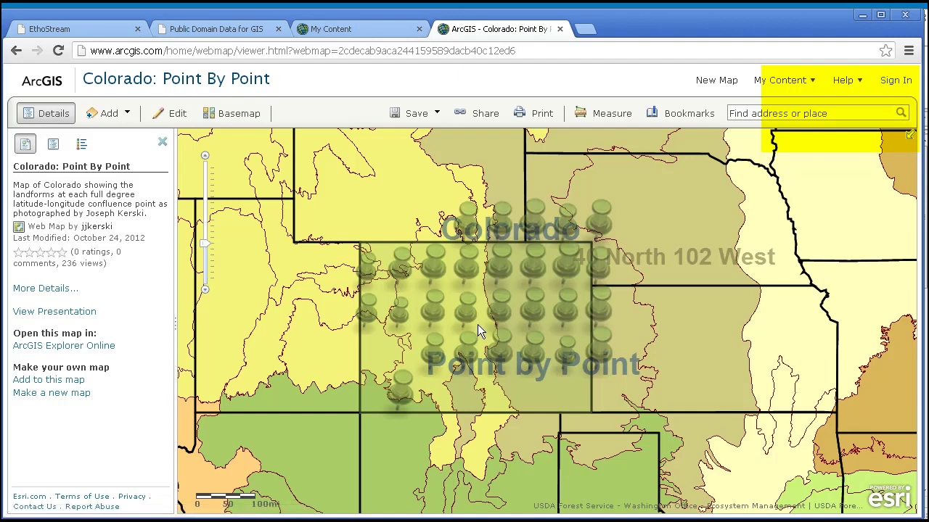
{"action": "left_click", "coordinate": [81, 144]}
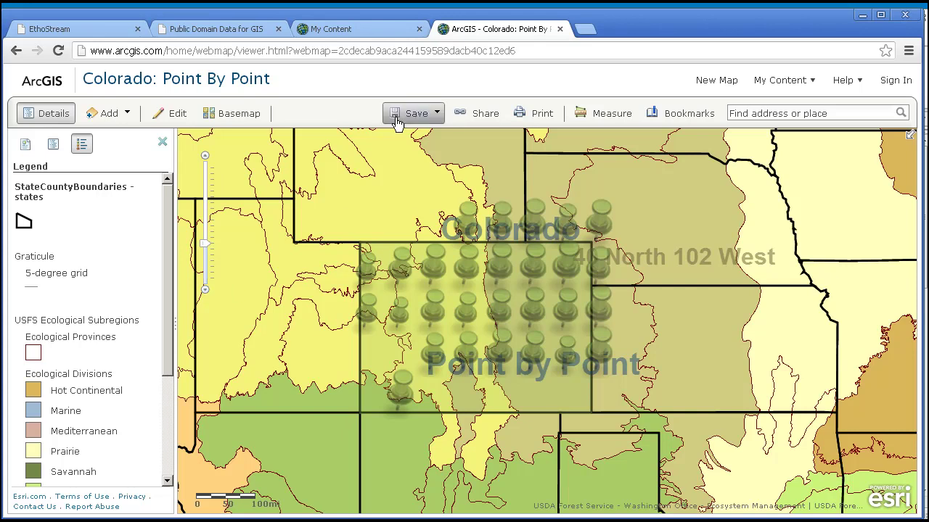
- Return to the signed-in My Content browser tab
{"action": "left_click", "coordinate": [384, 29]}
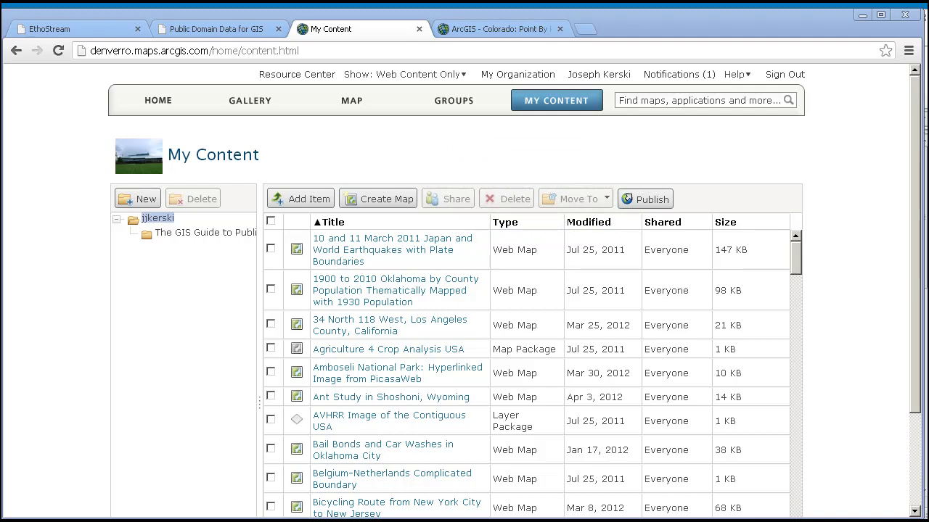
- Show the Colorado map's layers, toggle Map Notes off and on, and open the 41N 102W popup
{"action": "left_click", "coordinate": [472, 35]}
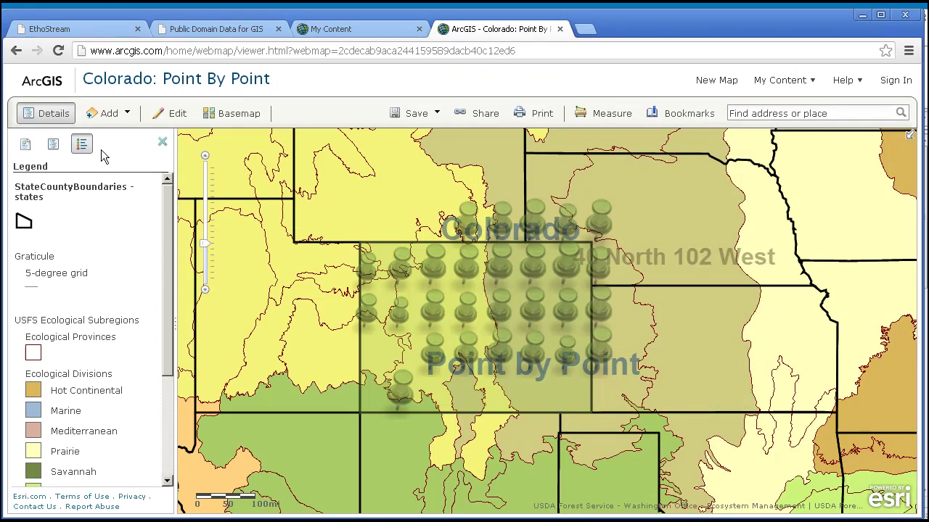
{"action": "left_click", "coordinate": [53, 143]}
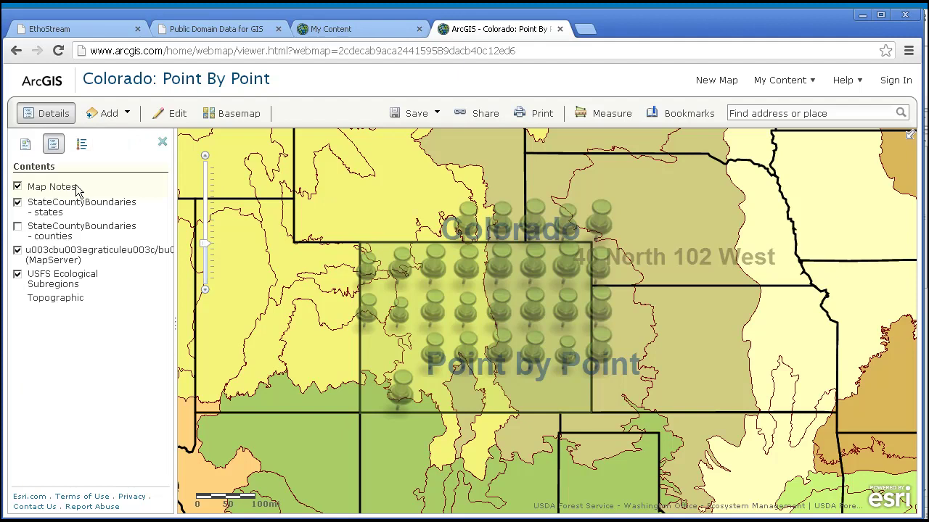
{"action": "left_click", "coordinate": [18, 187]}
{"action": "left_click", "coordinate": [18, 187]}
{"action": "left_click", "coordinate": [604, 208]}
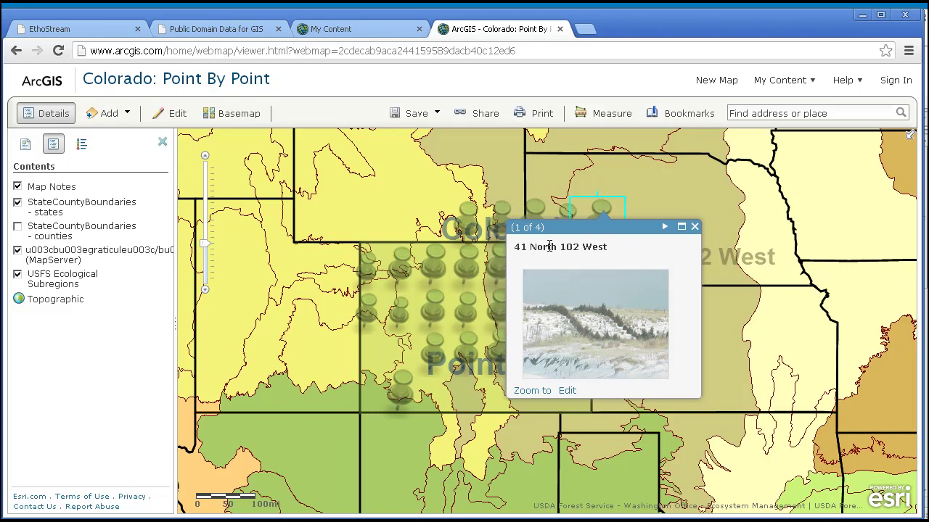
- Check the 41 North 102 West point's image and video link URLs in its edit dialog
{"action": "left_click", "coordinate": [567, 391]}
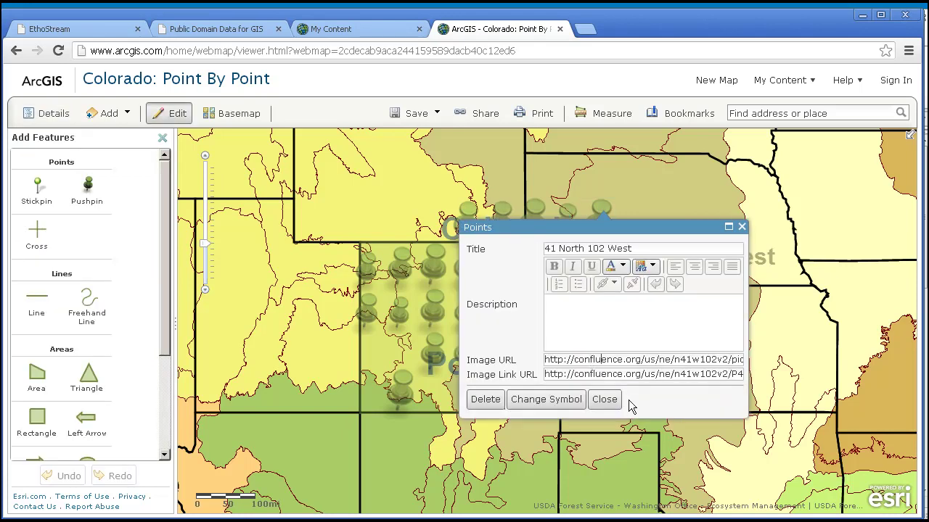
{"action": "key", "text": "Right"}
{"action": "key", "text": "Right"}
{"action": "key", "text": "Right"}
{"action": "key", "text": "Right"}
{"action": "key", "text": "Right"}
{"action": "key", "text": "Right"}
{"action": "key", "text": "Right"}
{"action": "key", "text": "Right"}
{"action": "key", "text": "Right"}
{"action": "key", "text": "Right"}
{"action": "key", "text": "Right"}
{"action": "key", "text": "Right"}
{"action": "key", "text": "Right"}
{"action": "key", "text": "Right"}
{"action": "key", "text": "Right"}
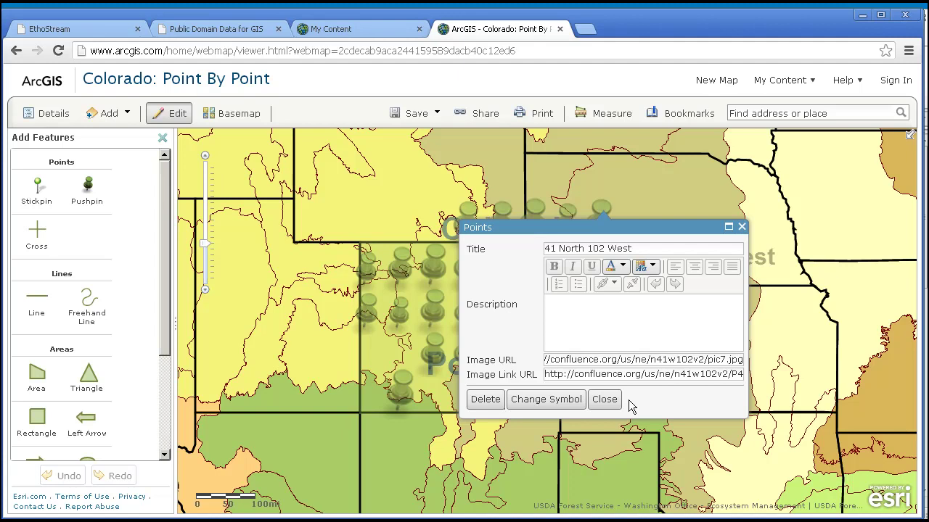
{"action": "left_click", "coordinate": [624, 374]}
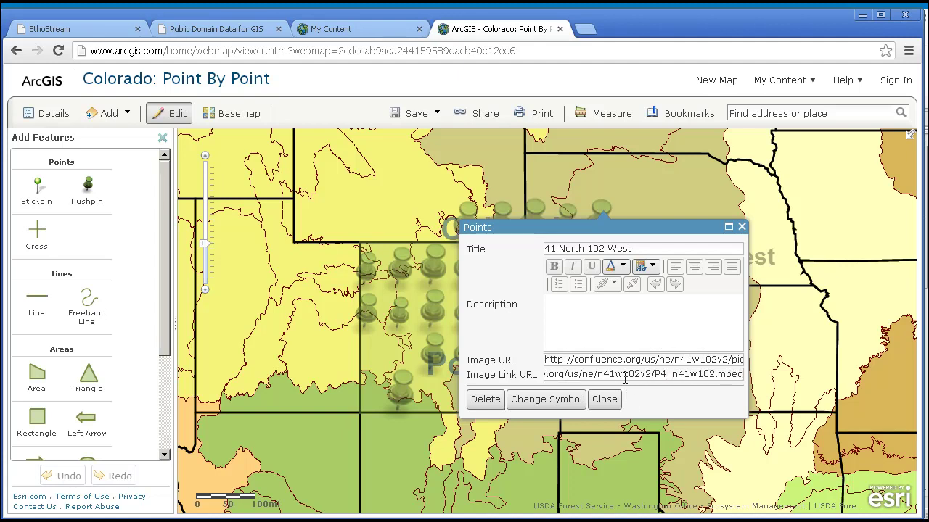
- Close the editor and open the P3_n39w107.mpg confluence video from another pushpin
{"action": "left_click", "coordinate": [605, 400]}
{"action": "left_click", "coordinate": [601, 212]}
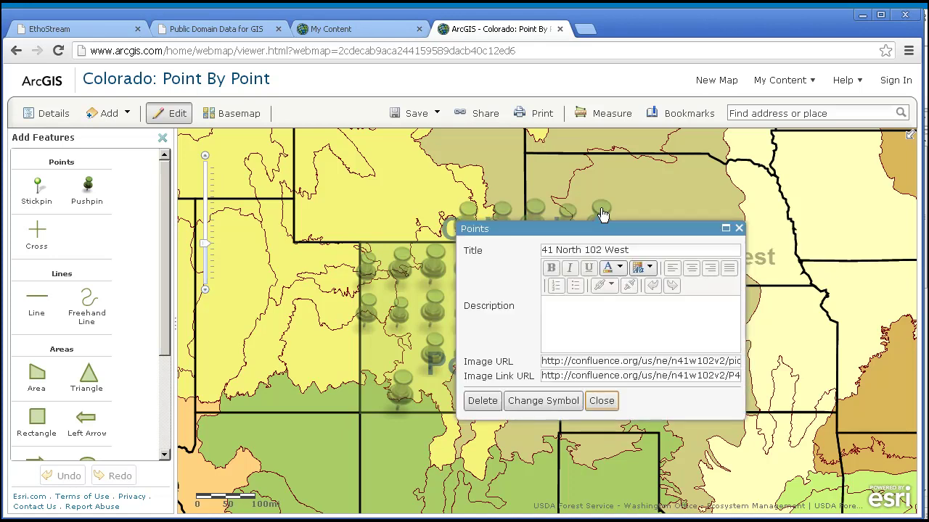
{"action": "left_click", "coordinate": [659, 376]}
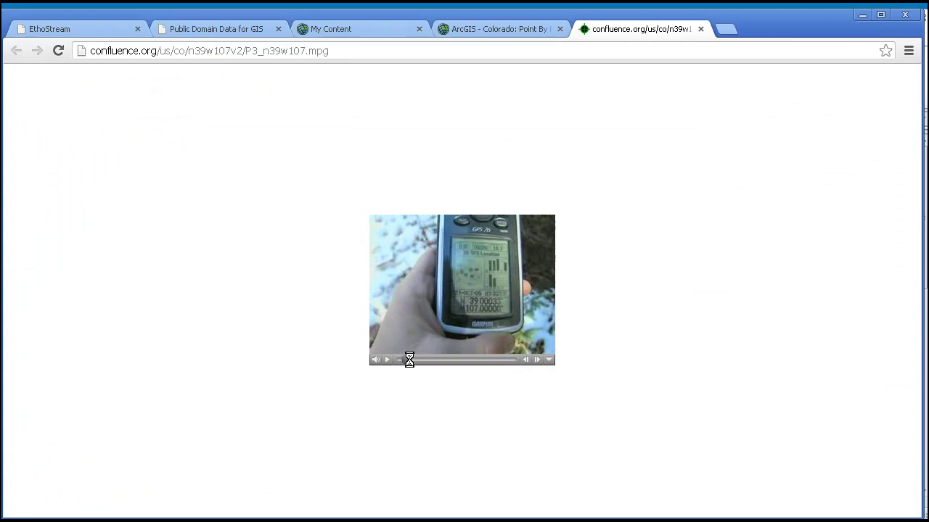
- Scrub forward through the 39 North 107 West video, then return to the ArcGIS map tab
{"action": "left_click_drag", "start_coordinate": [420, 361], "coordinate": [515, 361]}
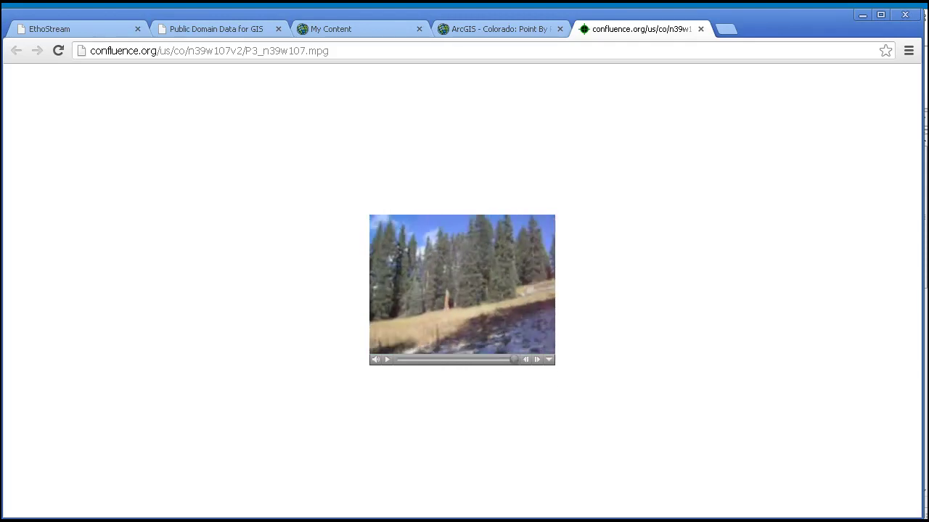
{"action": "key", "text": "ctrl+shift+Tab"}
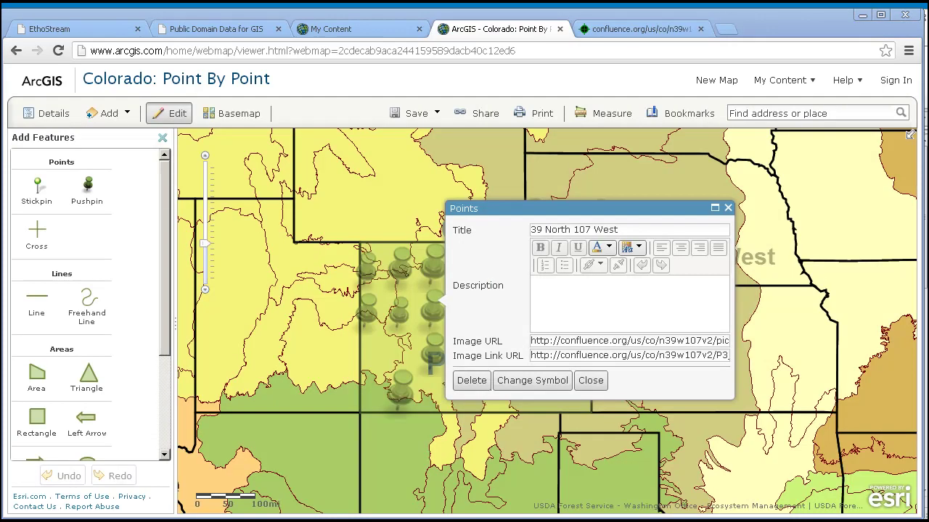